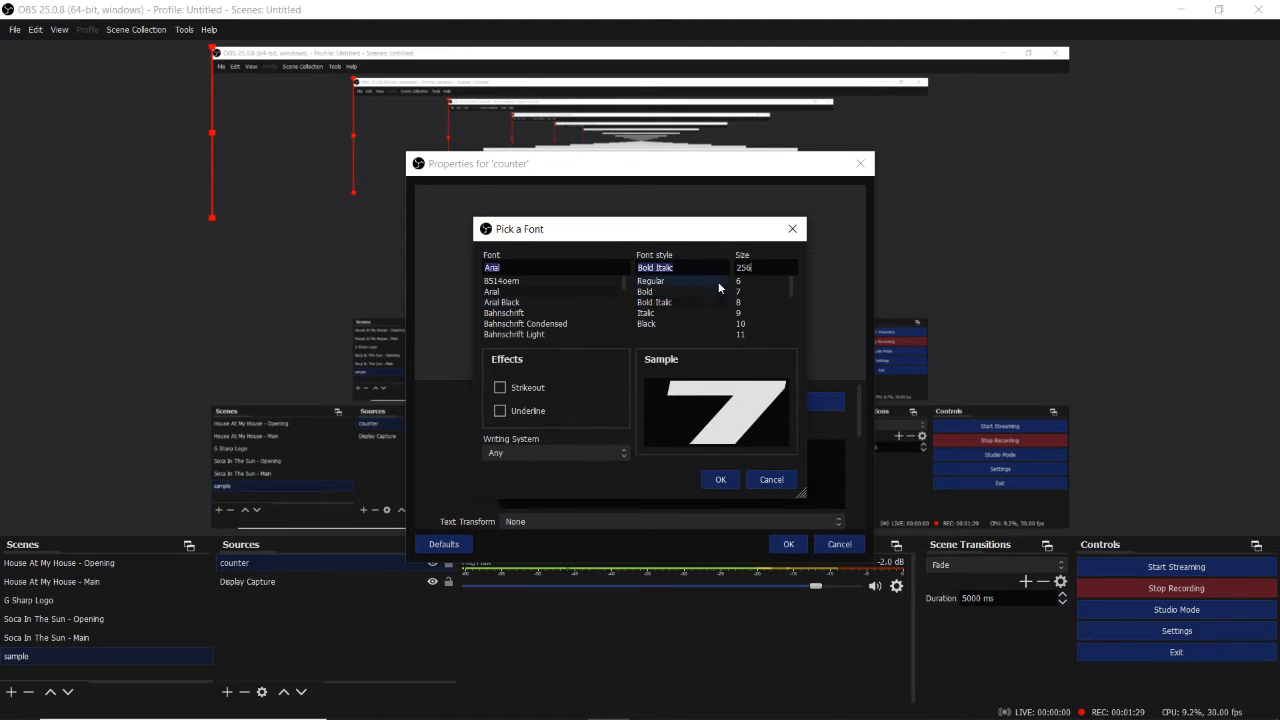
# Step: Apply the Arial Bold Italic font to the counter text source and set its text to "Timer"
pyautogui.click(716, 485)
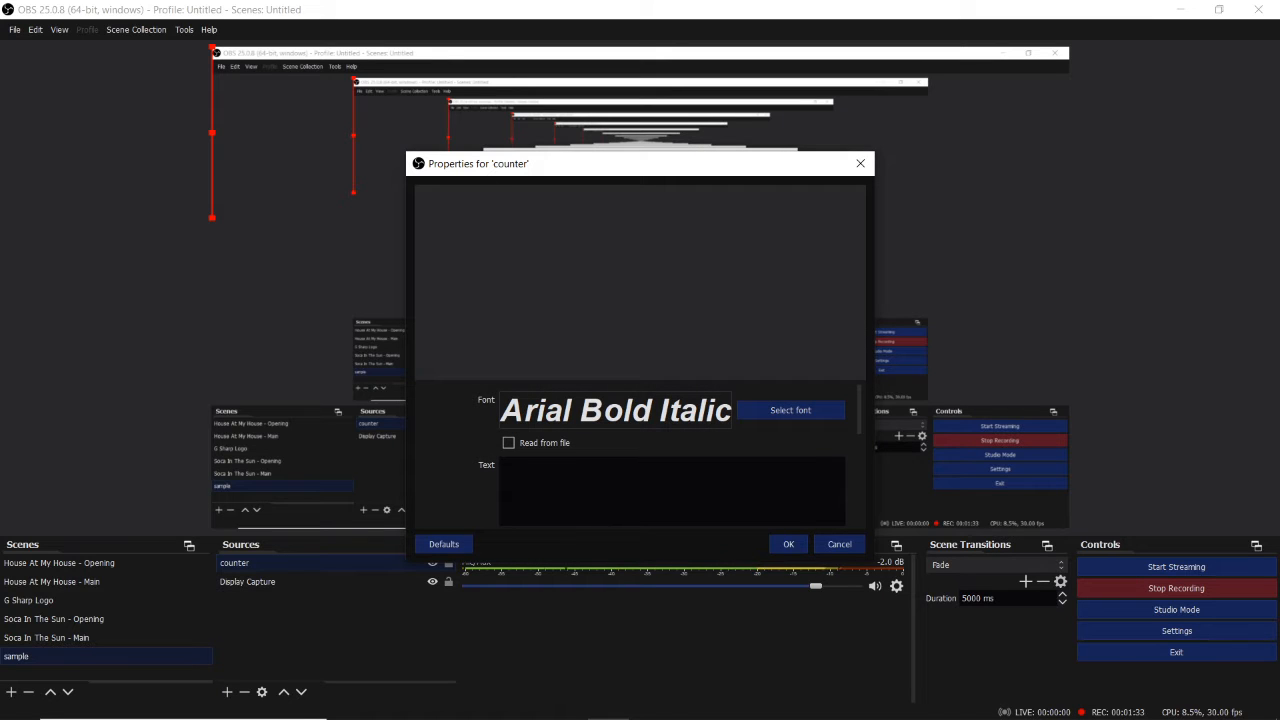
pyautogui.click(503, 466)
pyautogui.write('Tim')
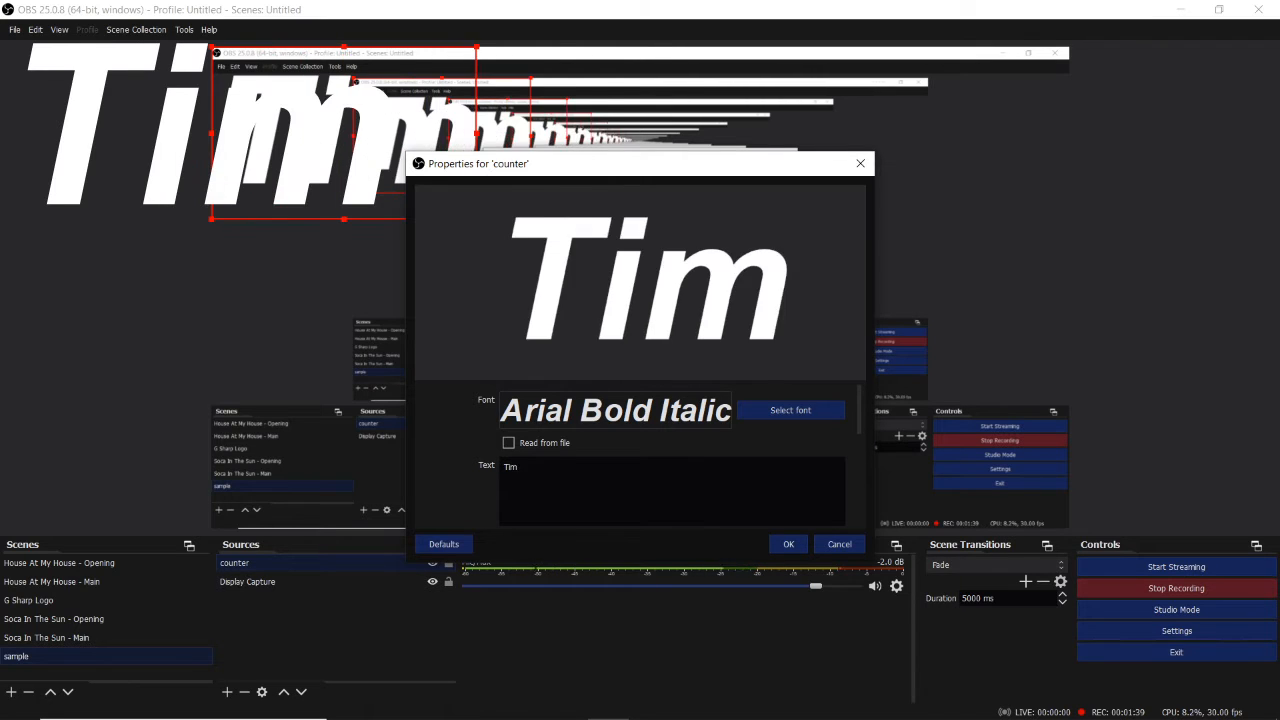
pyautogui.write('er')
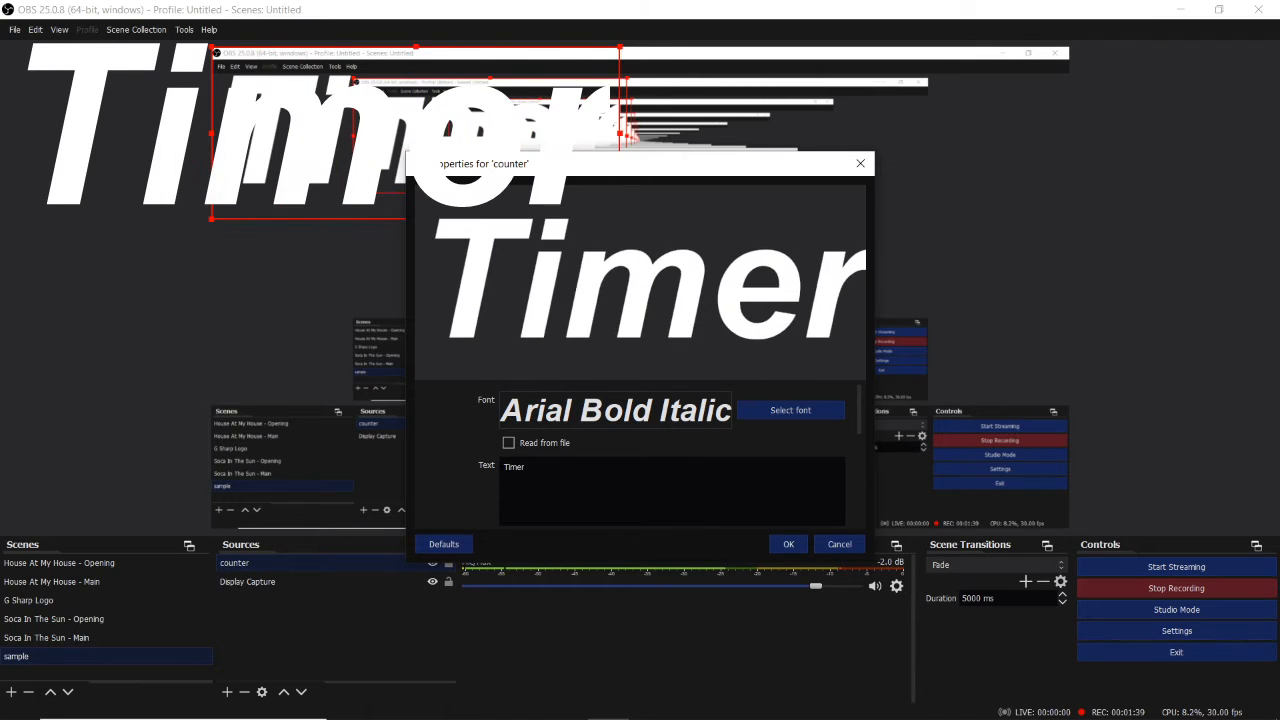
pyautogui.click(789, 552)
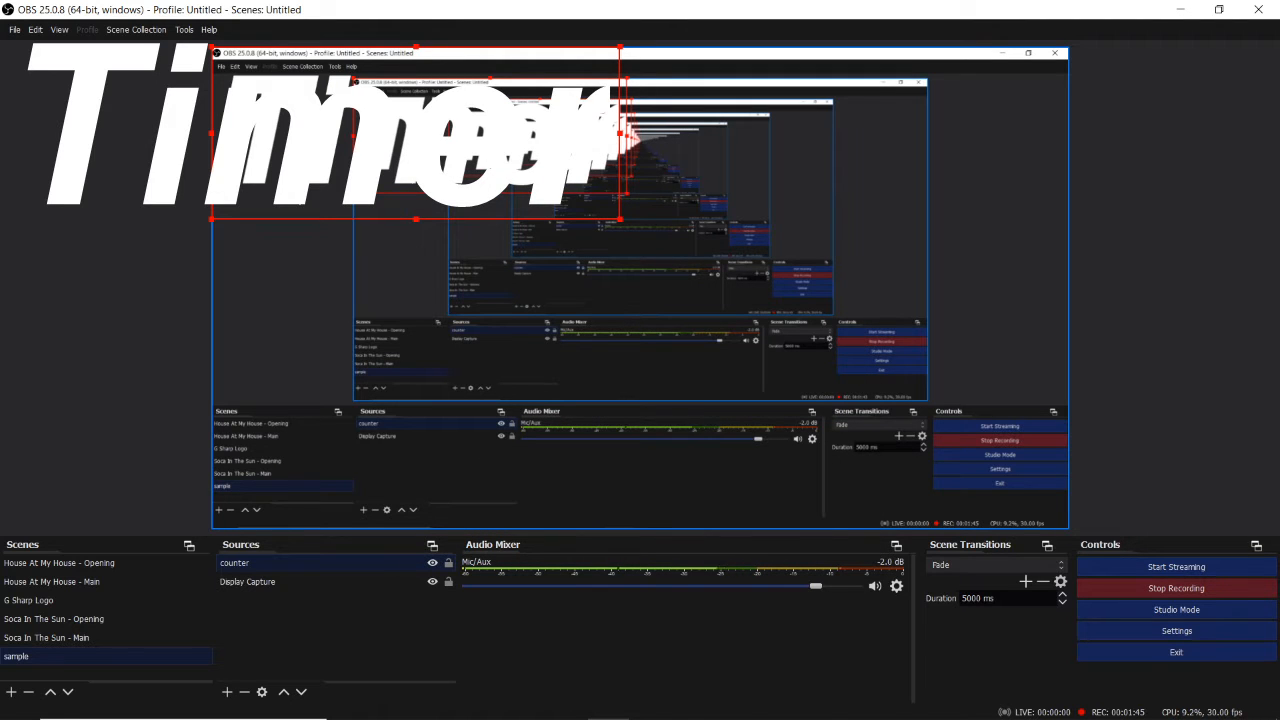
# Step: Shrink the Timer text to less than half its size and place it near the bottom centre of the canvas
pyautogui.moveTo(294, 198); pyautogui.dragTo(317, 397)
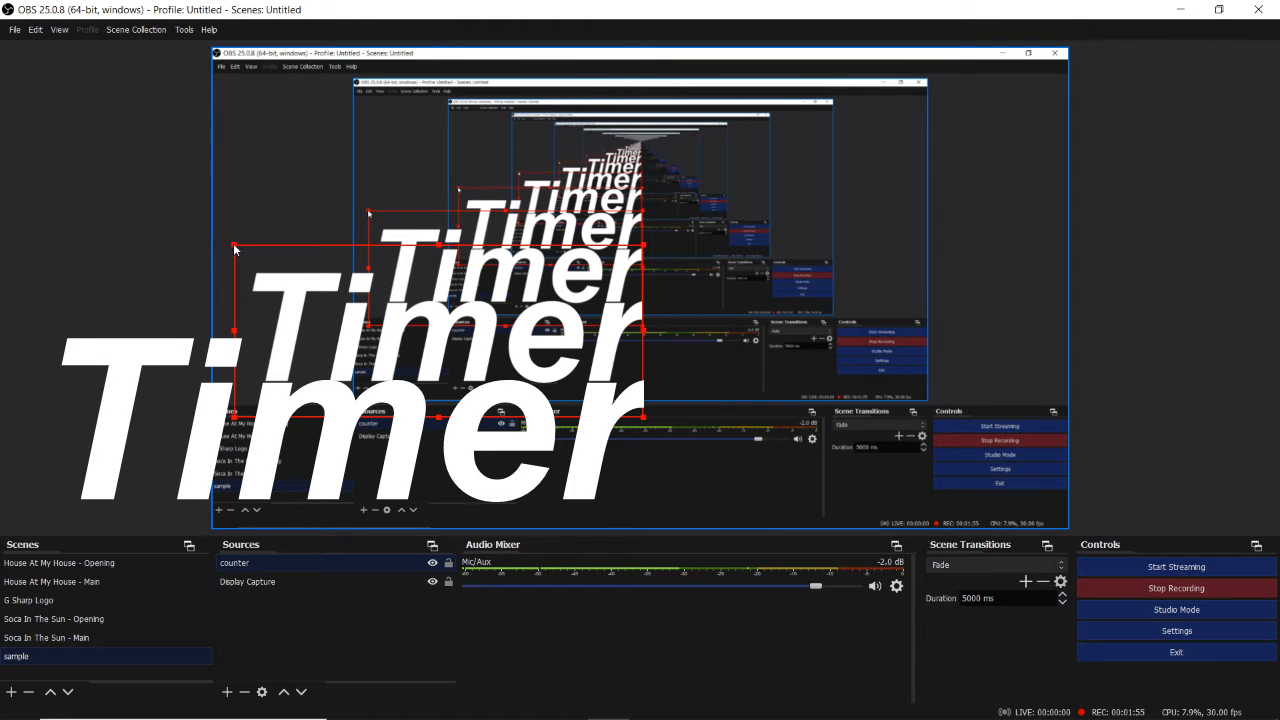
pyautogui.moveTo(234, 249); pyautogui.dragTo(482, 366)
pyautogui.moveTo(589, 378); pyautogui.dragTo(547, 378)
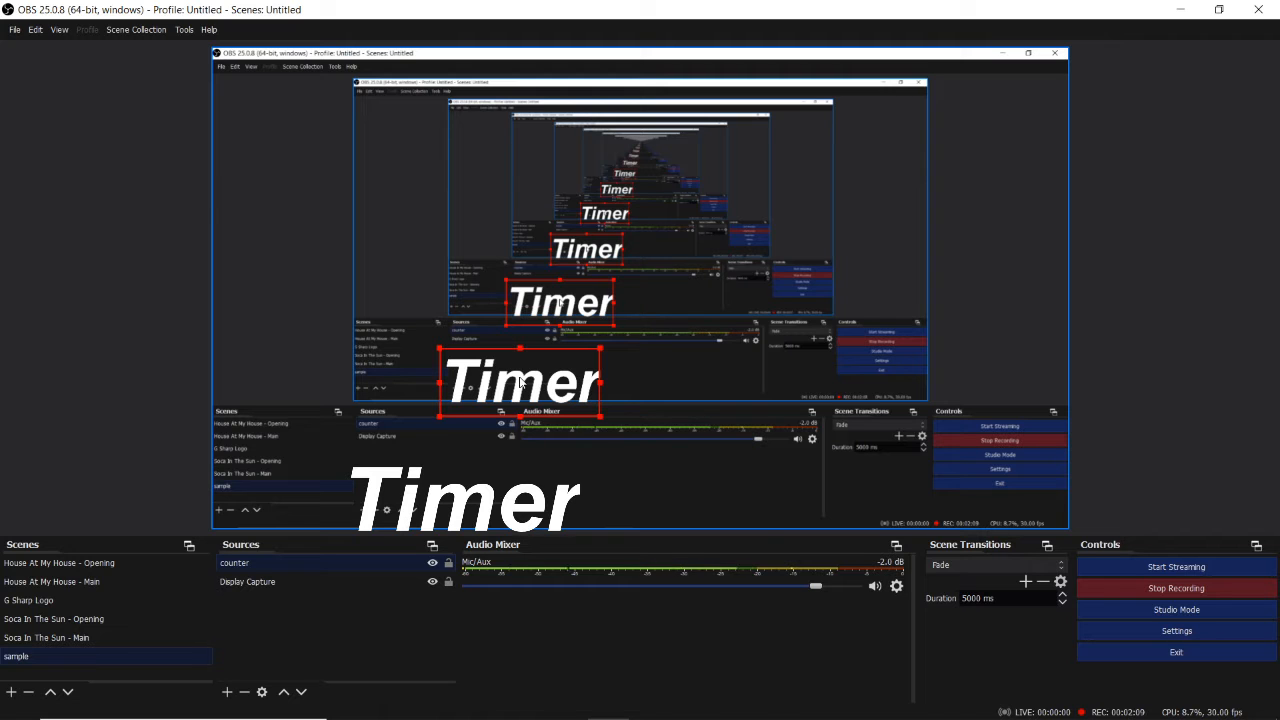
pyautogui.moveTo(520, 380); pyautogui.dragTo(652, 467)
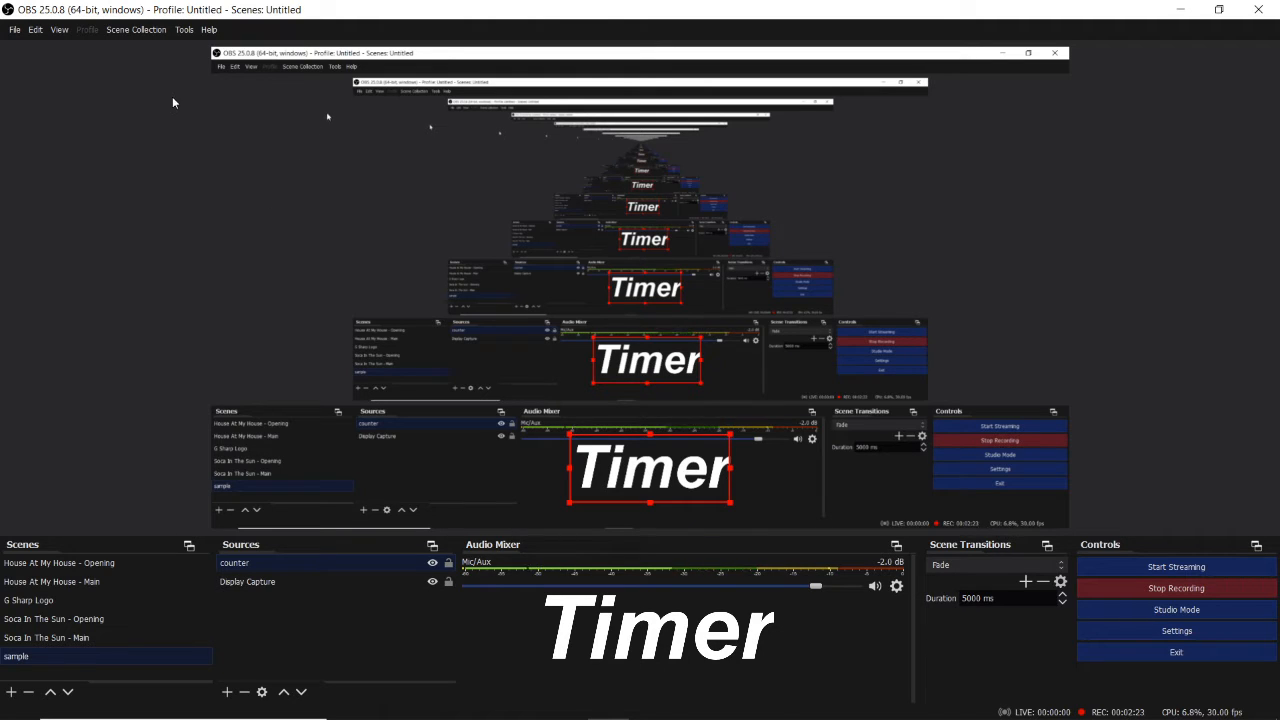
# Step: Load the countdown.lua script from the frontend-tools scripts folder
pyautogui.click(184, 30)
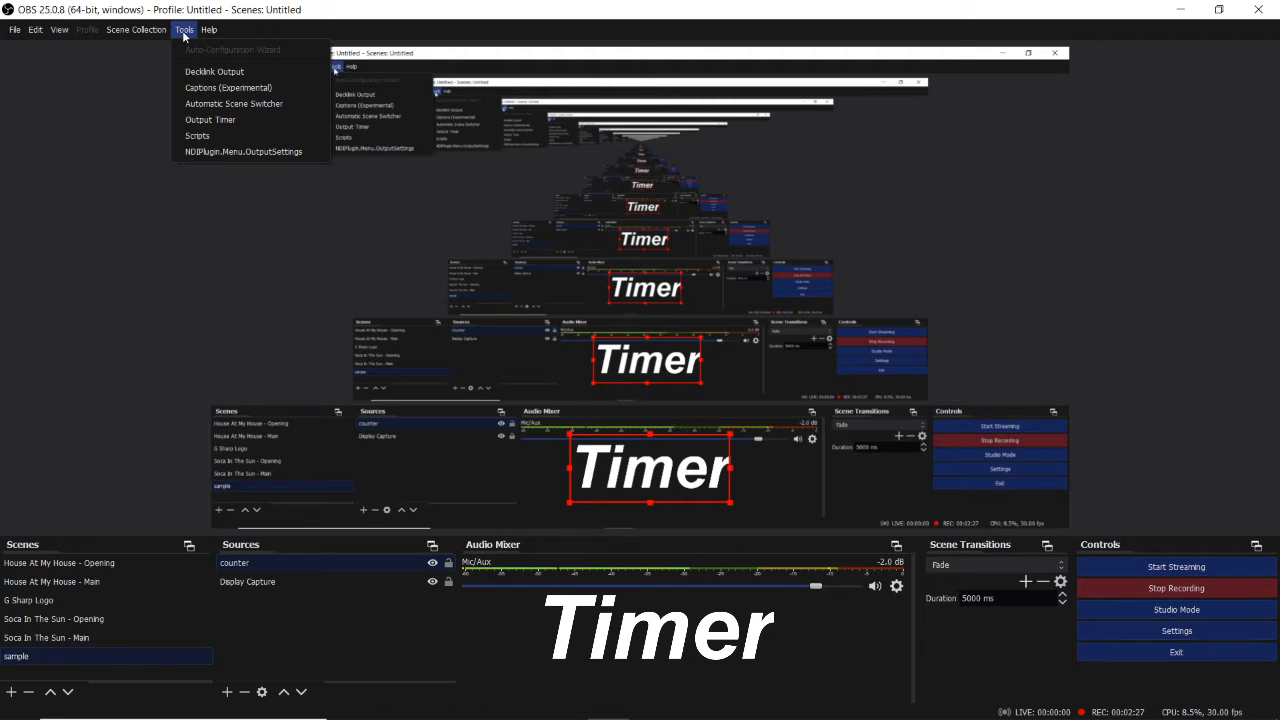
pyautogui.click(200, 137)
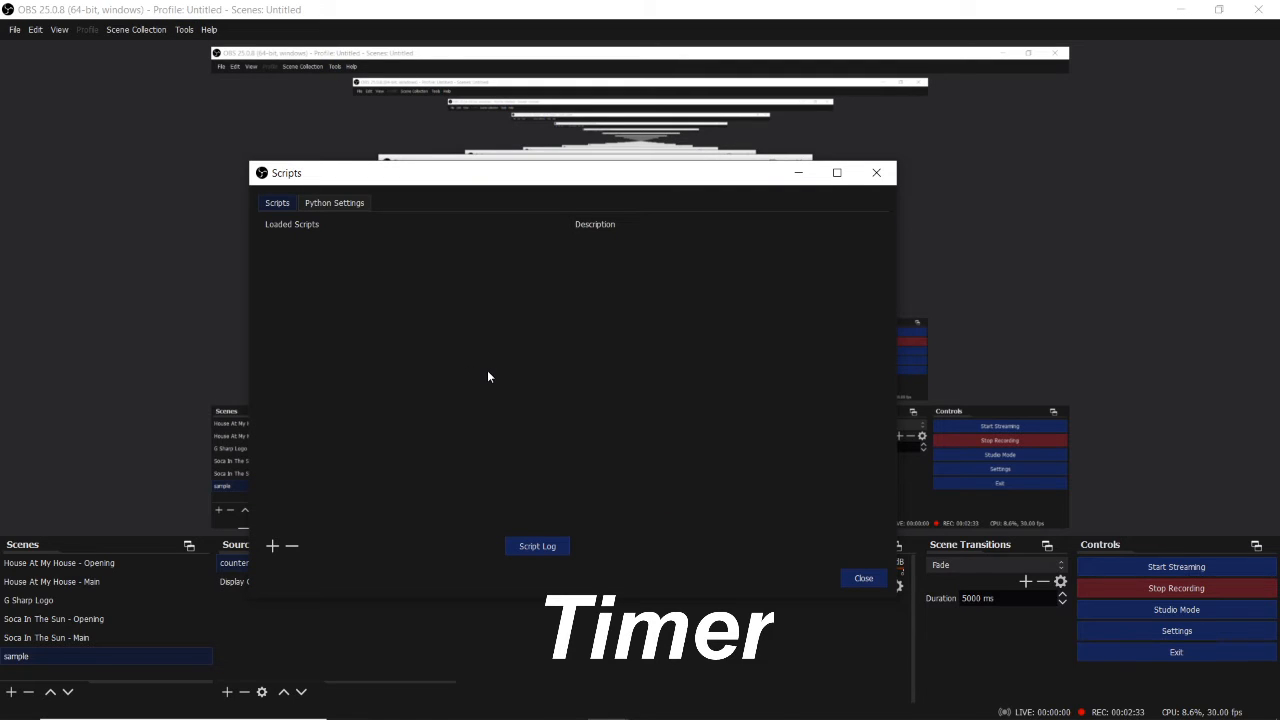
pyautogui.click(315, 204)
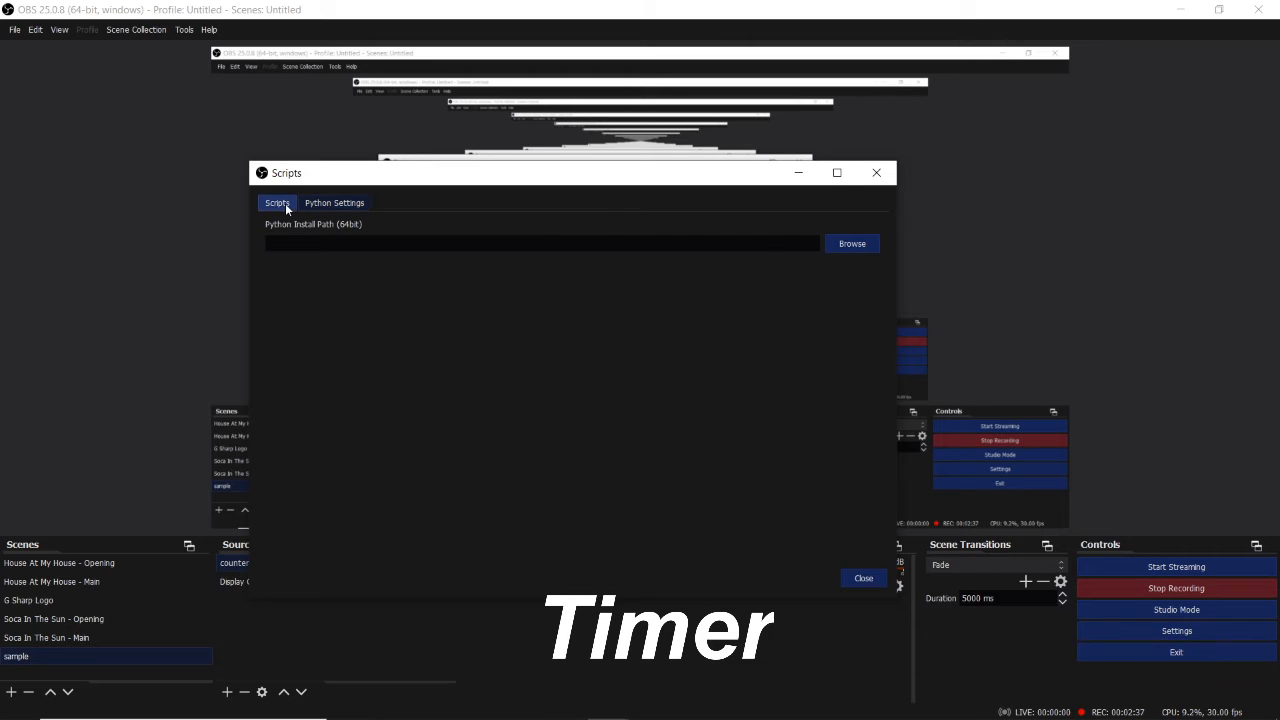
pyautogui.click(285, 203)
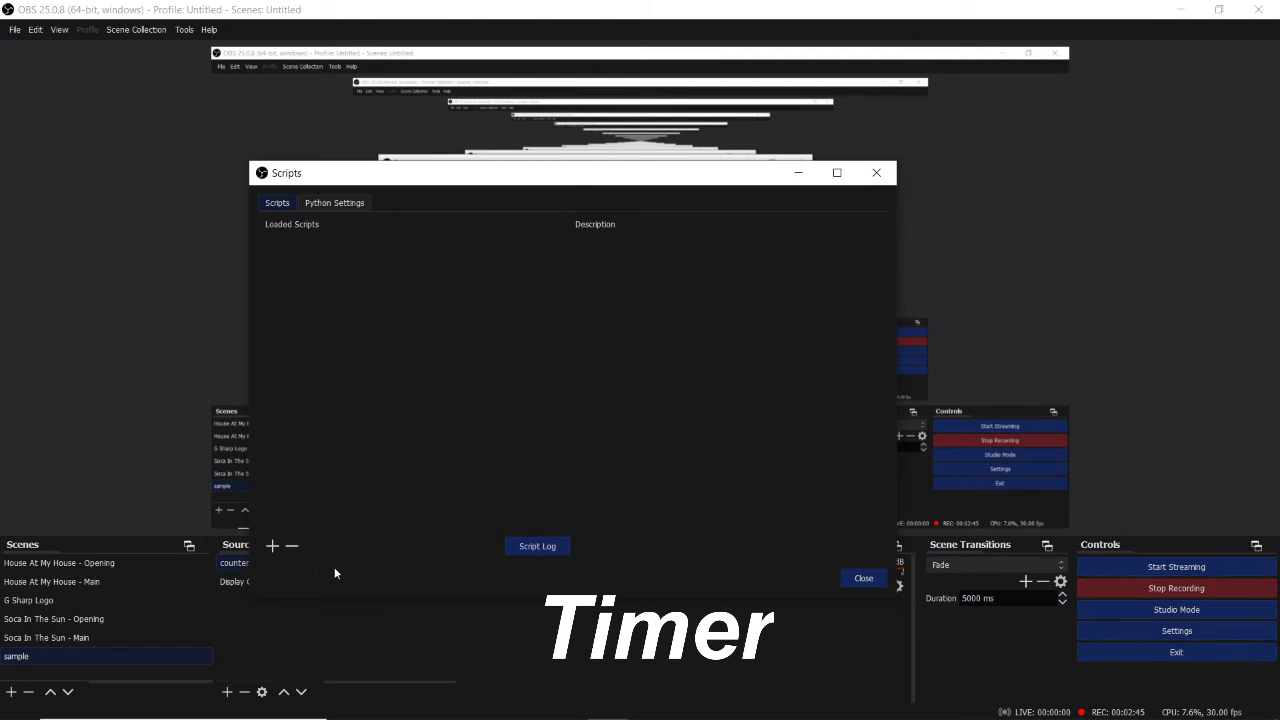
pyautogui.click(272, 546)
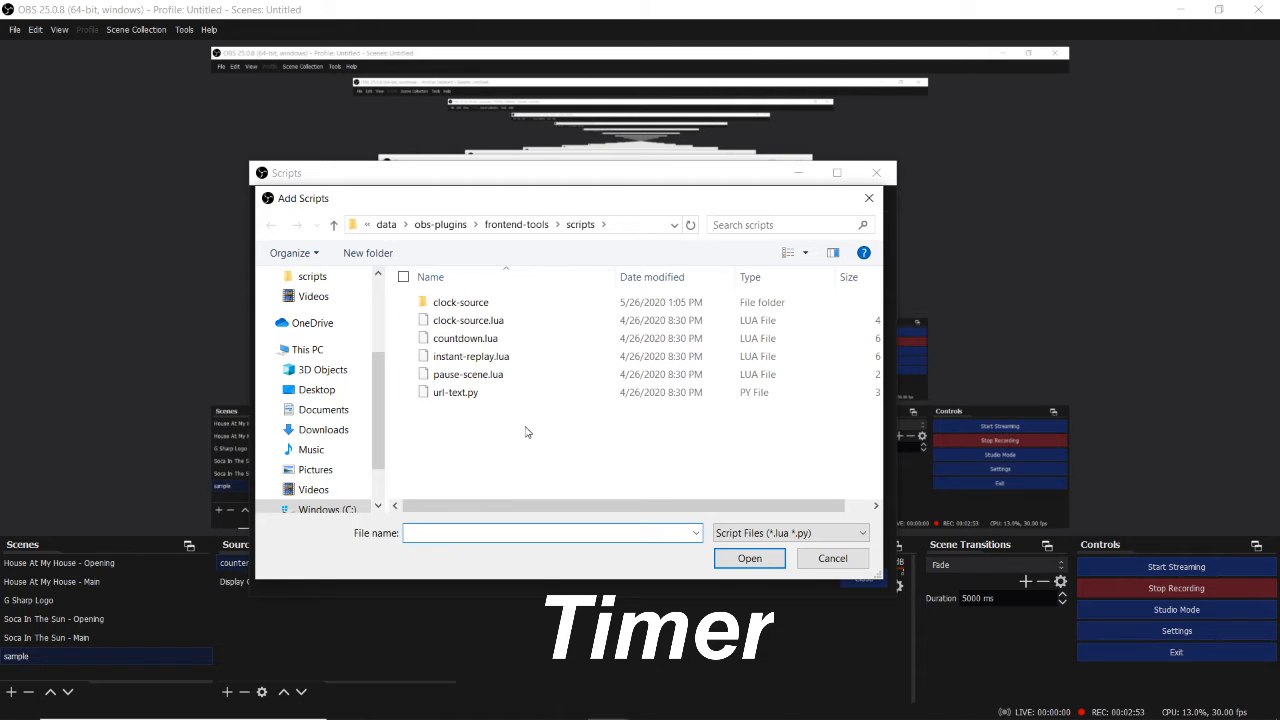
pyautogui.click(475, 340)
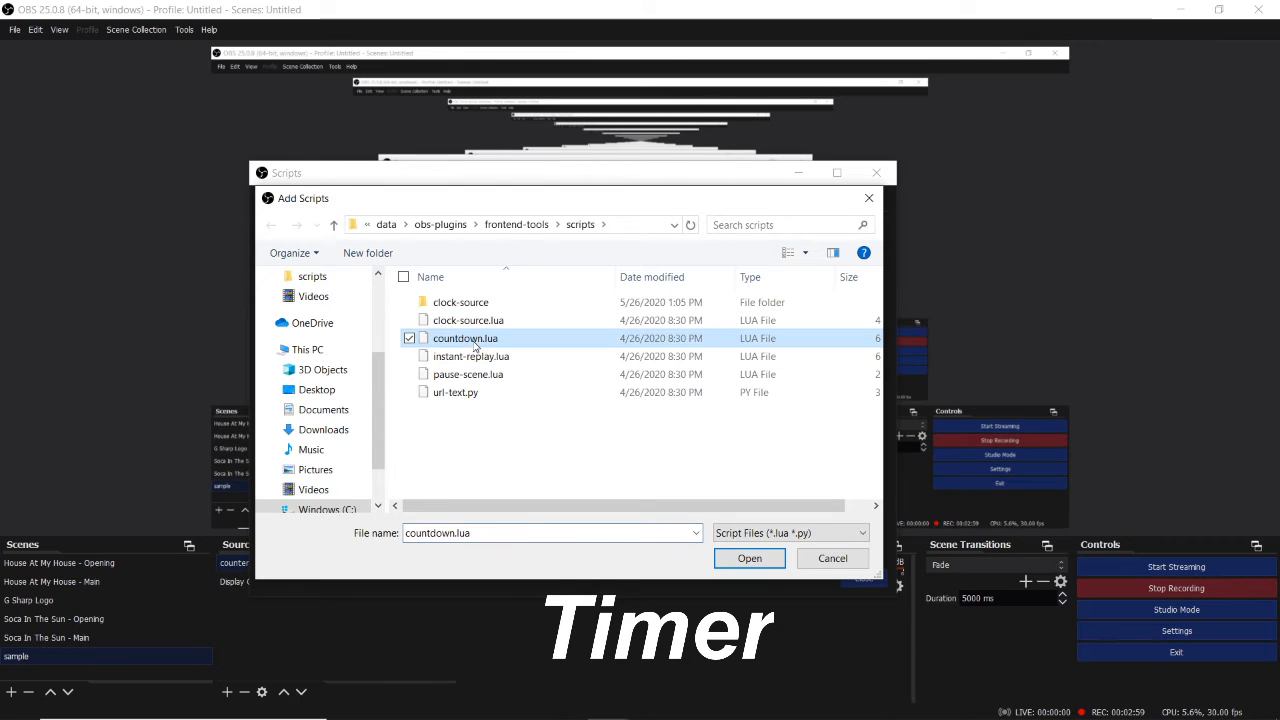
pyautogui.click(742, 563)
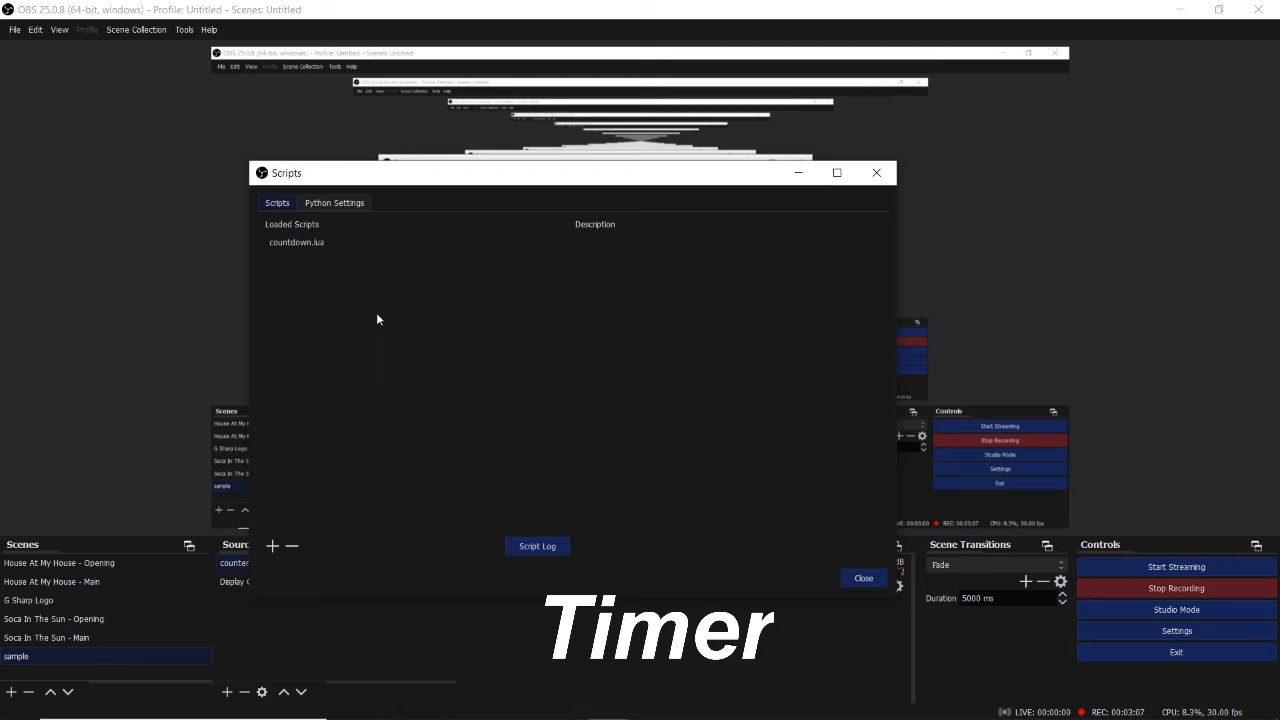
# Step: Select the countdown.lua script and set its text source to counter
pyautogui.click(368, 246)
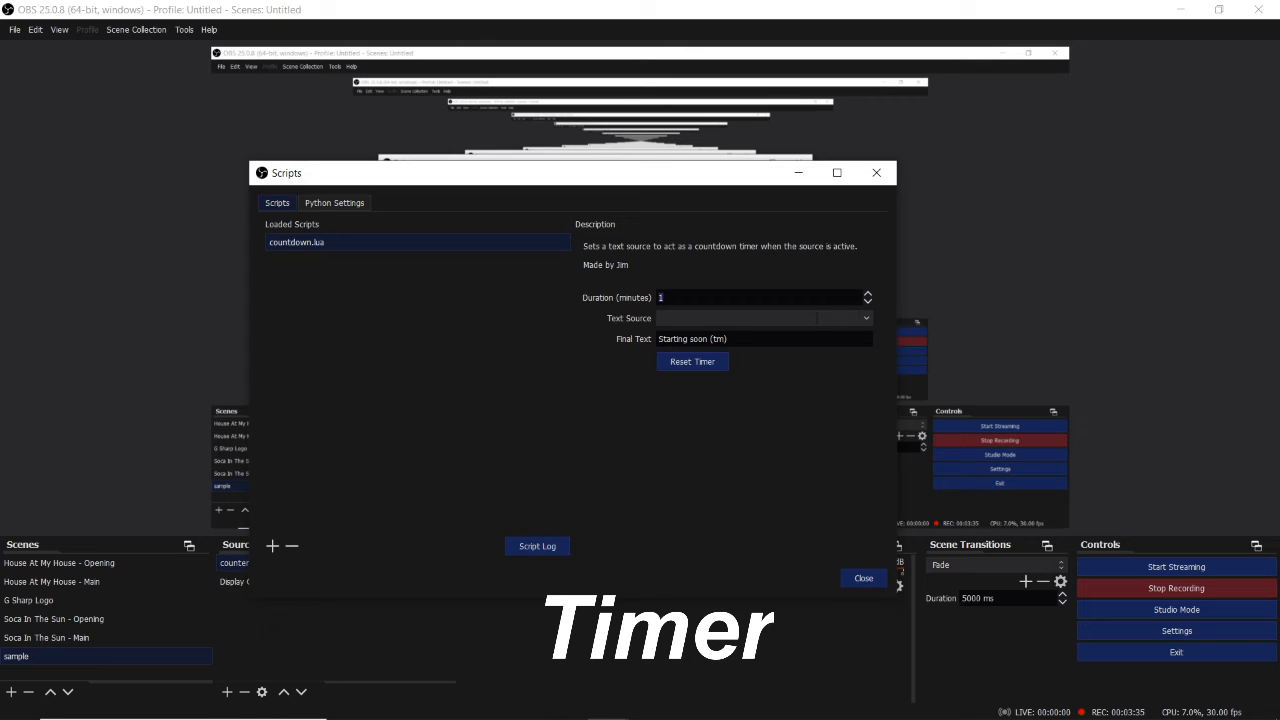
pyautogui.click(866, 318)
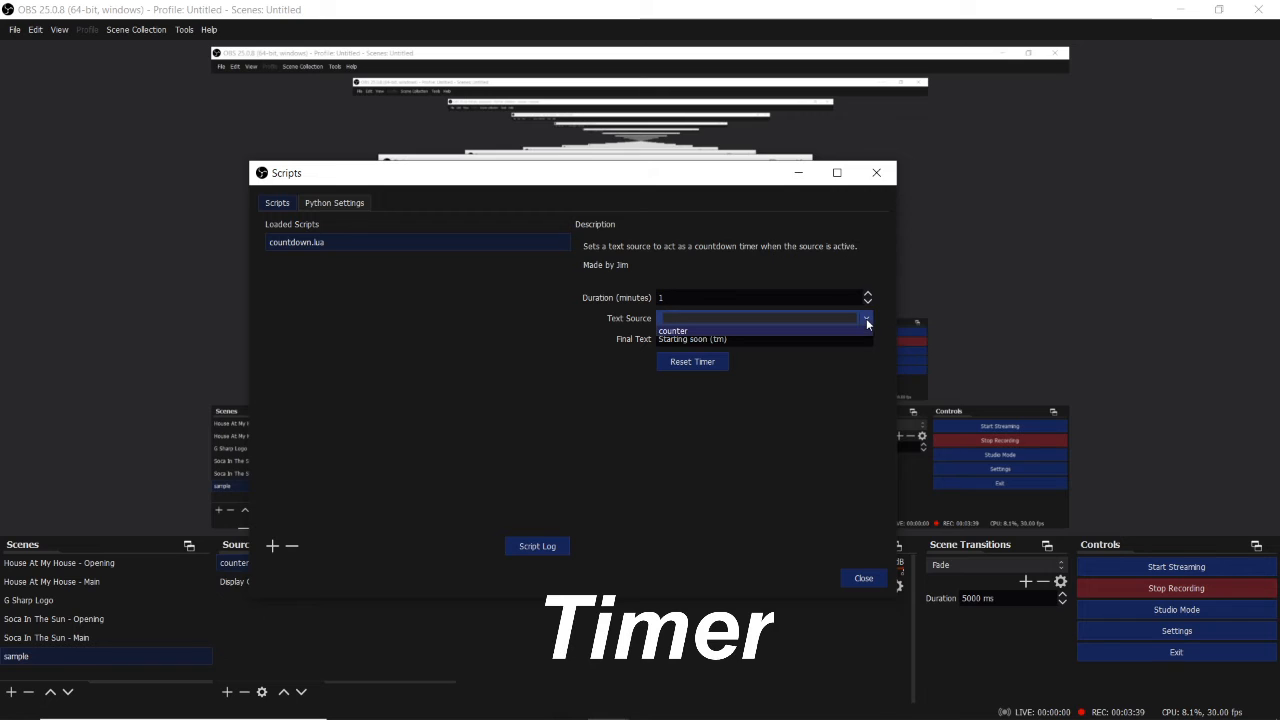
pyautogui.click(686, 334)
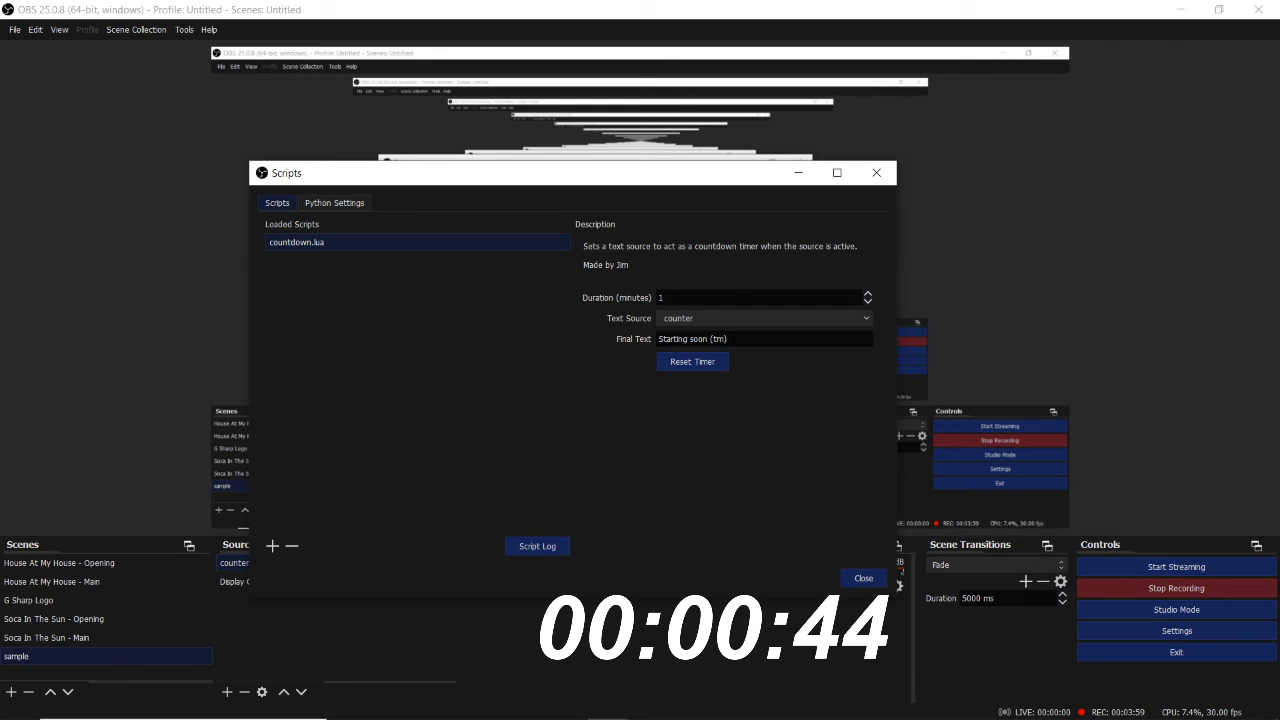
# Step: Clear the countdown script's final text and close the Scripts window
pyautogui.press('BackSpace')
pyautogui.press('BackSpace')
pyautogui.press('BackSpace')
pyautogui.press('BackSpace')
pyautogui.press('BackSpace')
pyautogui.press('BackSpace')
pyautogui.press('BackSpace')
pyautogui.press('BackSpace')
pyautogui.press('BackSpace')
pyautogui.press('BackSpace')
pyautogui.press('BackSpace')
pyautogui.press('BackSpace')
pyautogui.press('BackSpace')
pyautogui.press('BackSpace')
pyautogui.press('BackSpace')
pyautogui.press('BackSpace')
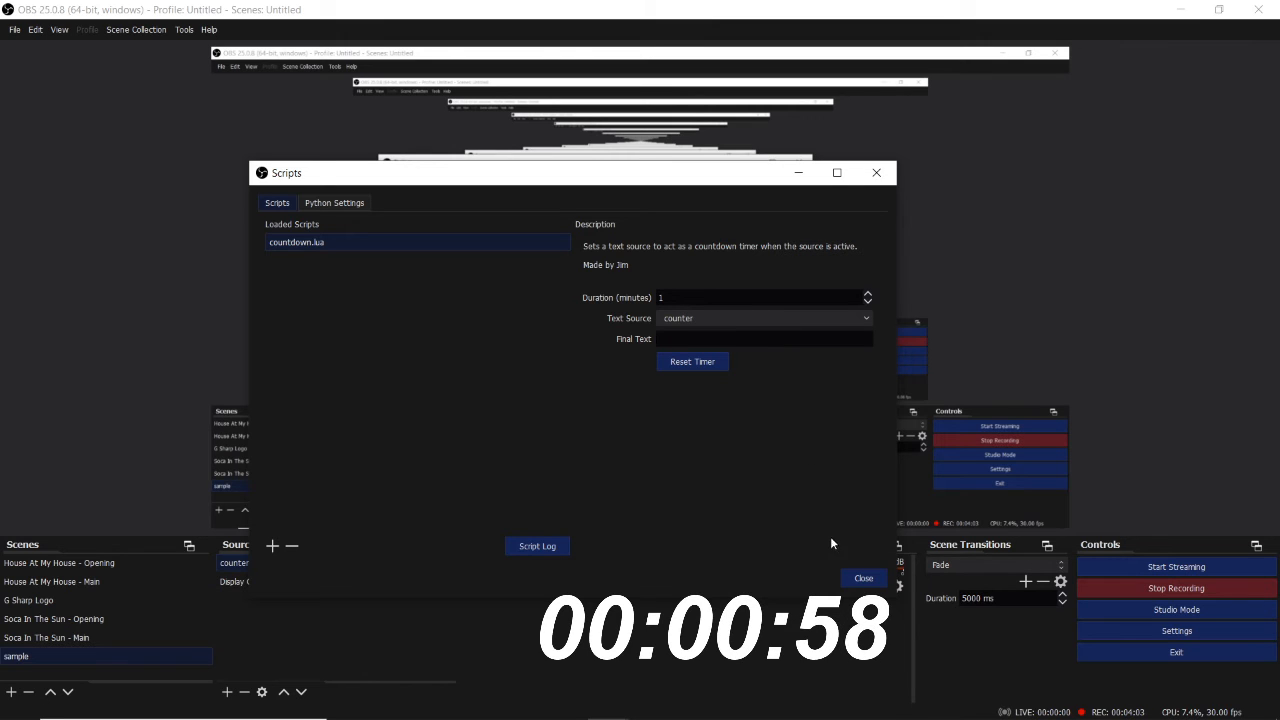
pyautogui.click(862, 580)
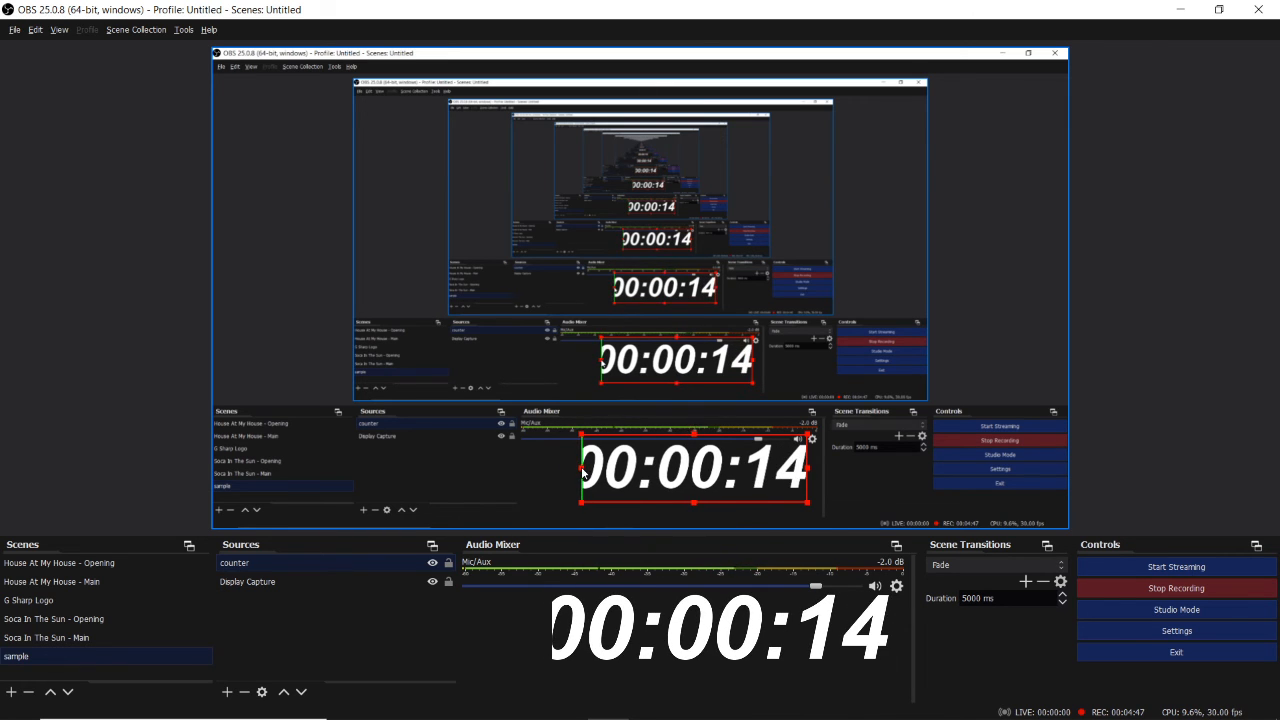
# Step: Crop the hours and leading minute digit off the counter's left side and move it back towards the canvas's bottom centre
pyautogui.moveTo(585, 475); pyautogui.dragTo(690, 460)
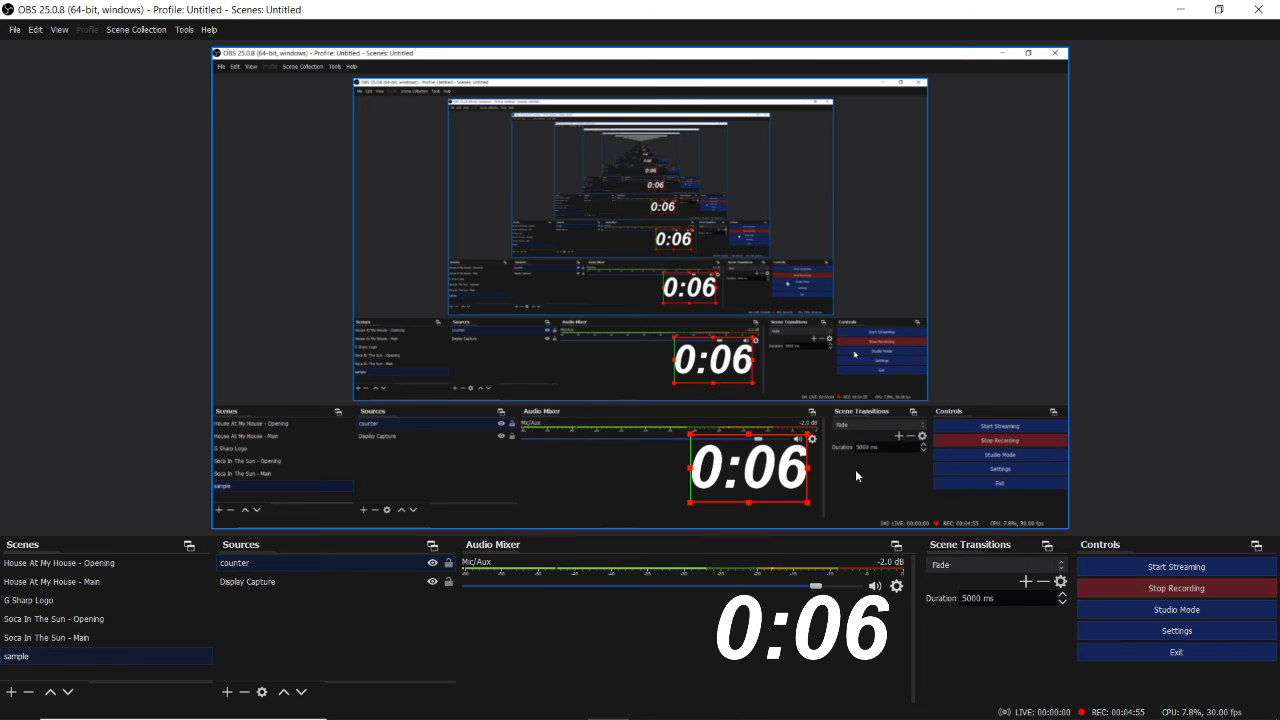
pyautogui.moveTo(748, 473); pyautogui.dragTo(679, 481)
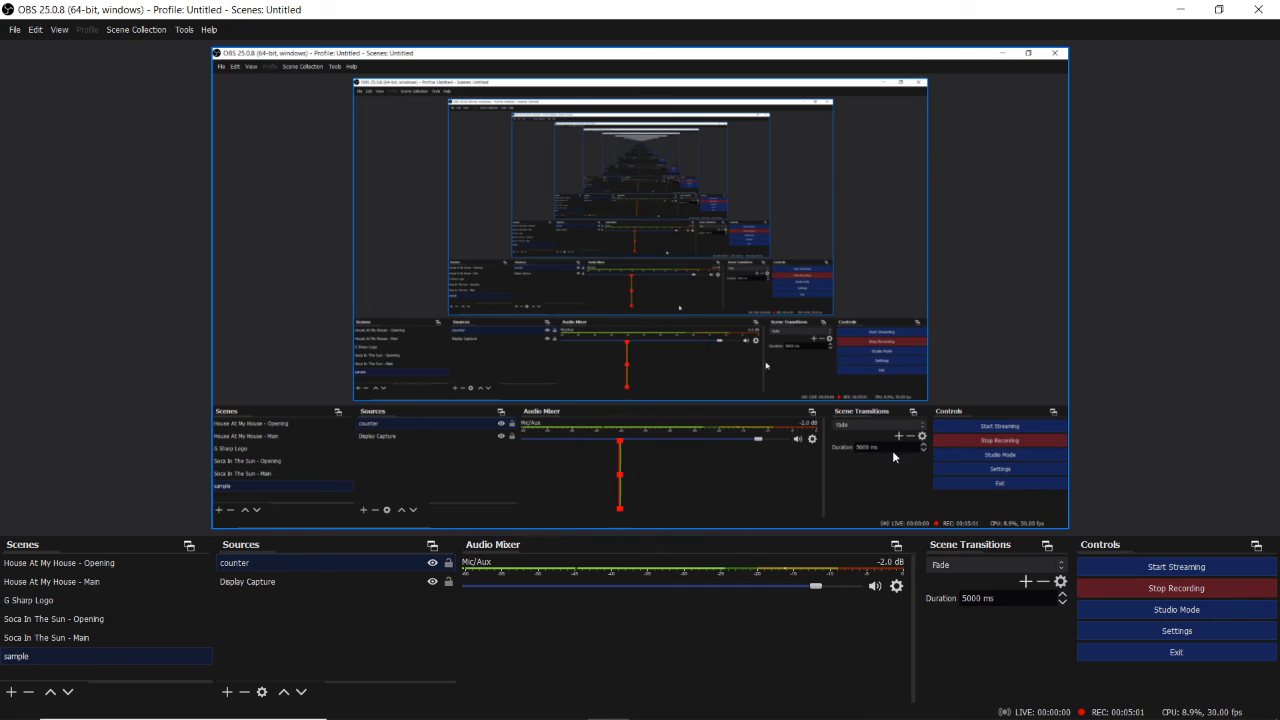
pyautogui.click(805, 474)
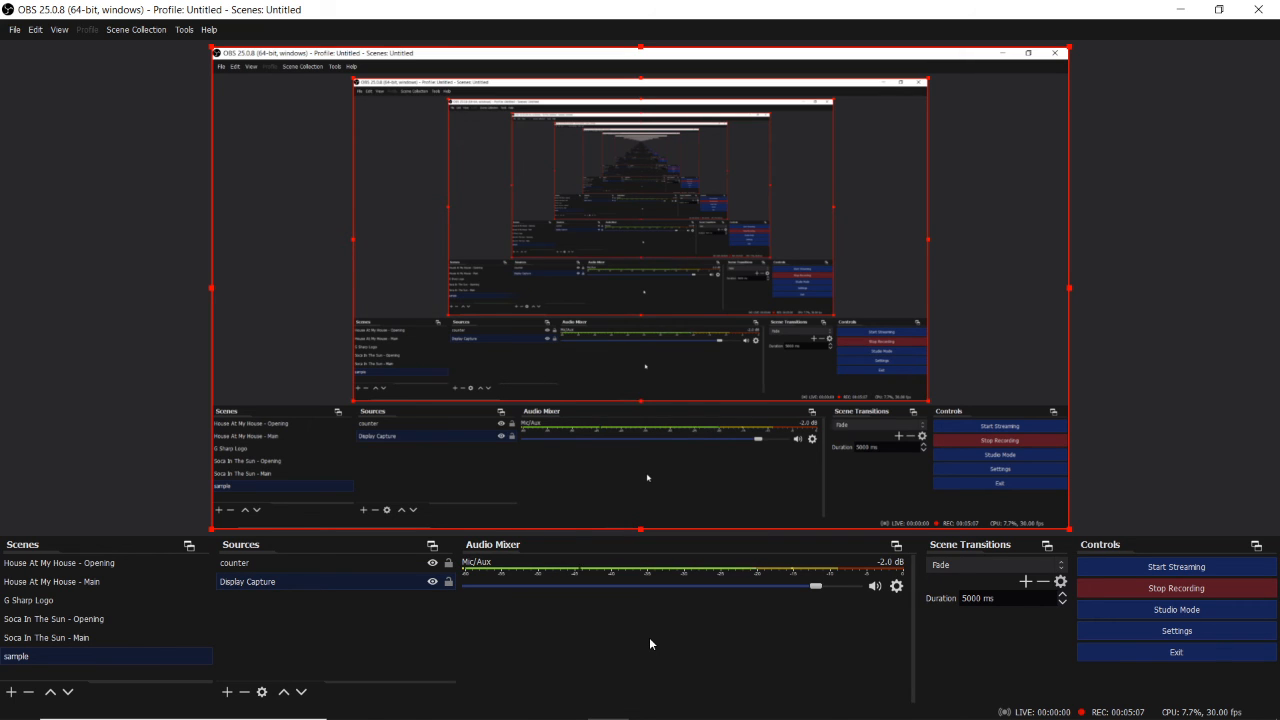
# Step: Switch to the Soca In The Sun - Opening scene and back to sample to restart the countdown, and select the counter source
pyautogui.click(60, 619)
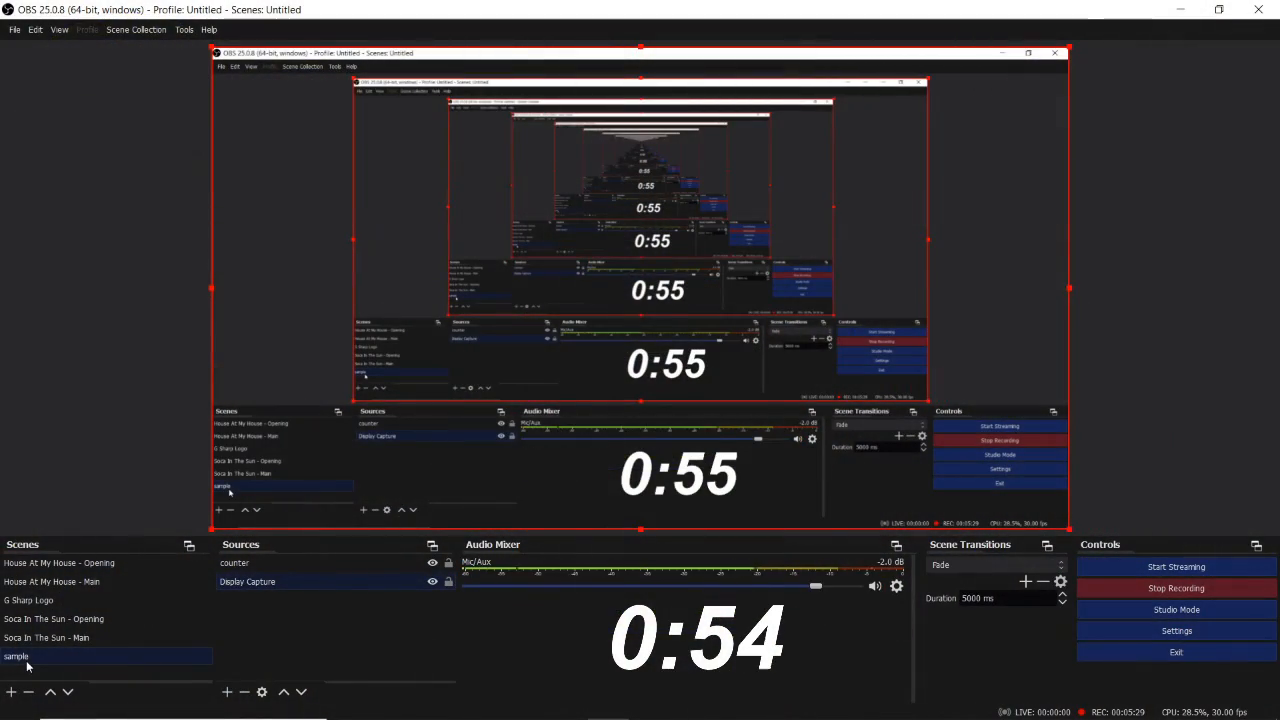
pyautogui.click(261, 566)
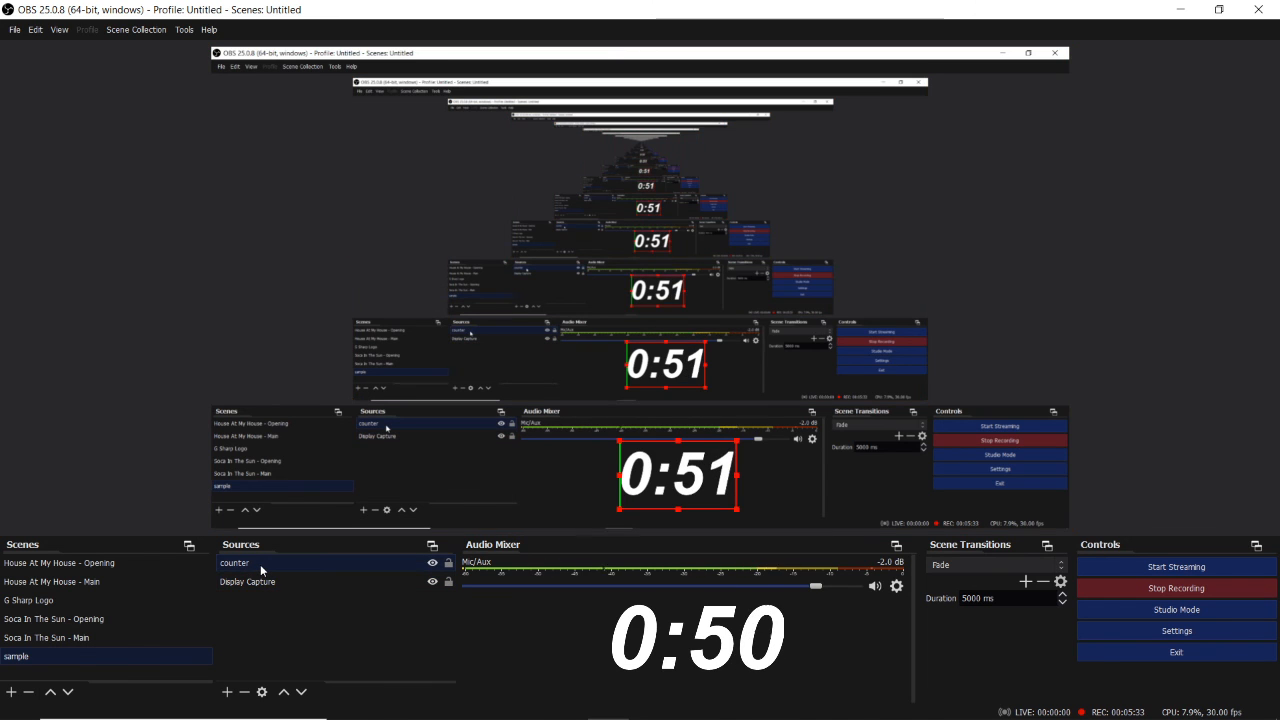